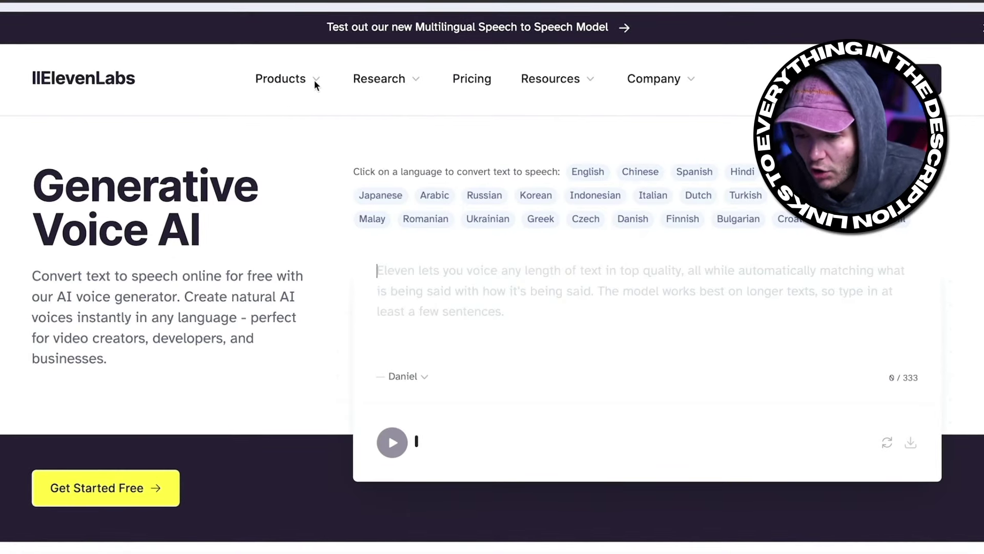
- Choose Speech to Speech from the Products menu to reach the Speech Synthesis app
click(314, 79)
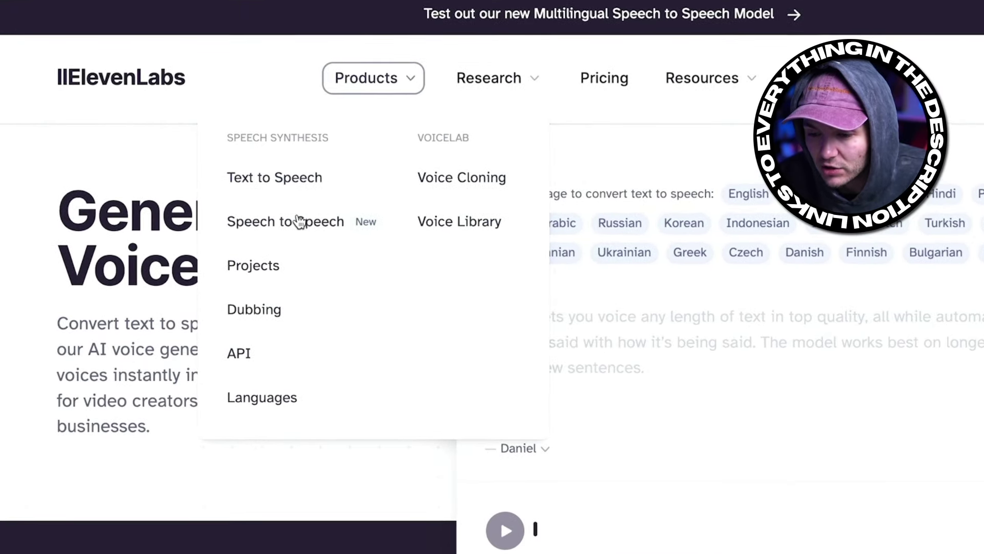
click(300, 221)
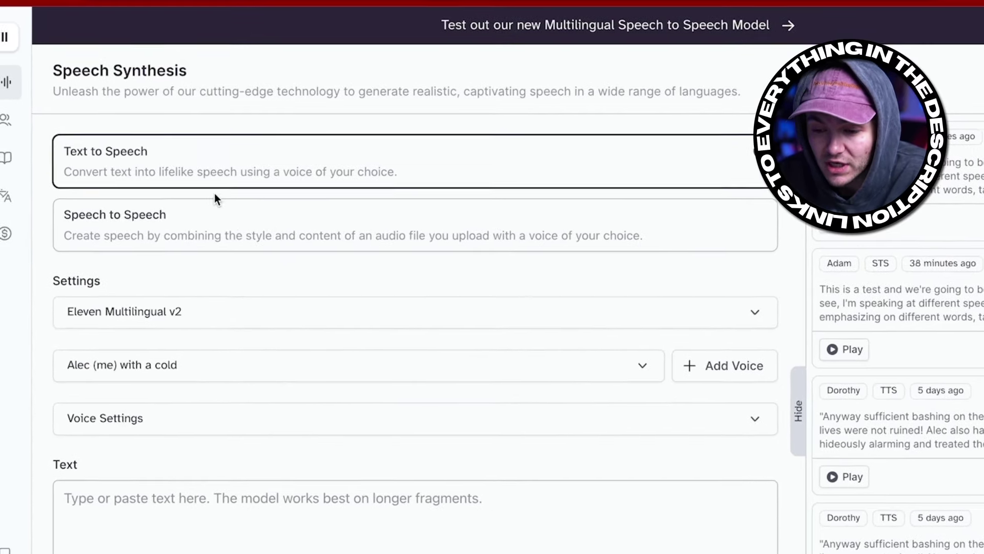
- Switch to Speech to Speech mode and keep the Eleven Multilingual v2 model
click(216, 214)
scroll(506, 325, down, 1)
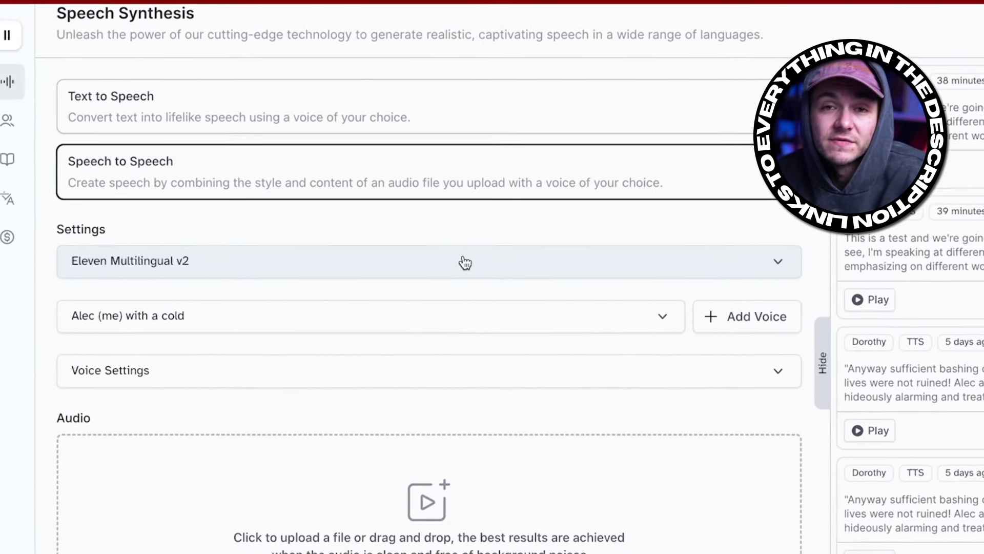
click(322, 257)
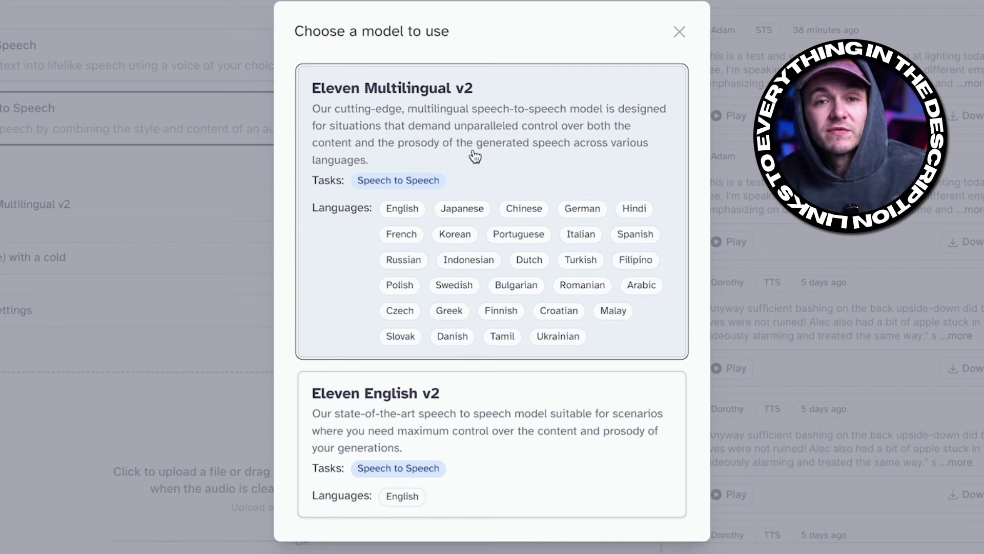
click(474, 157)
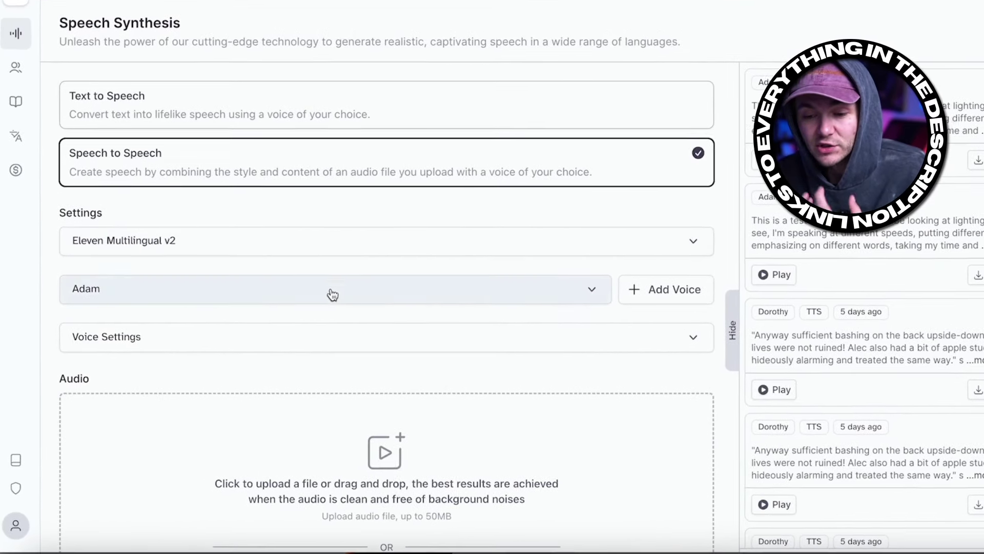
- Pick Adam from the ElevenLabs Premade voices and expand its Voice Settings
click(359, 272)
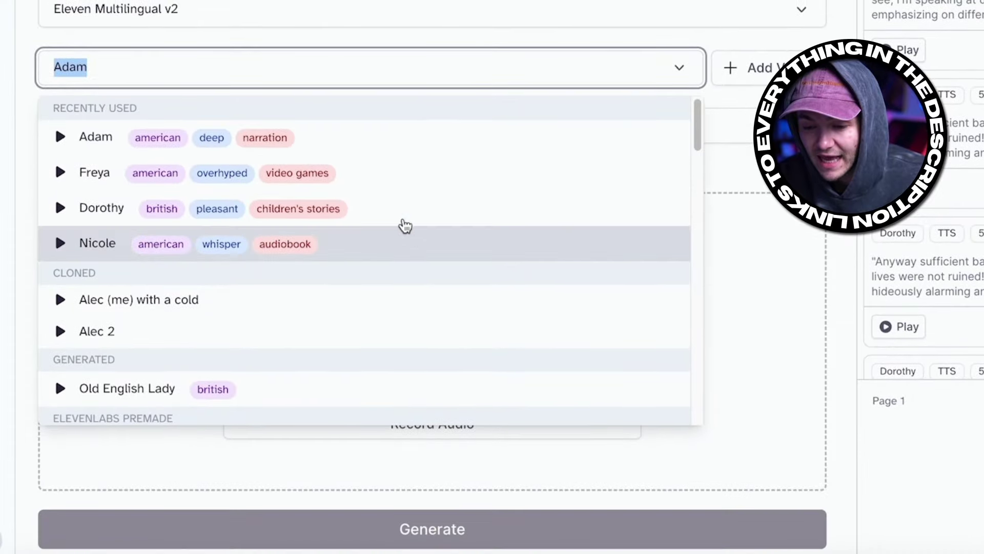
scroll(405, 226, down, 12)
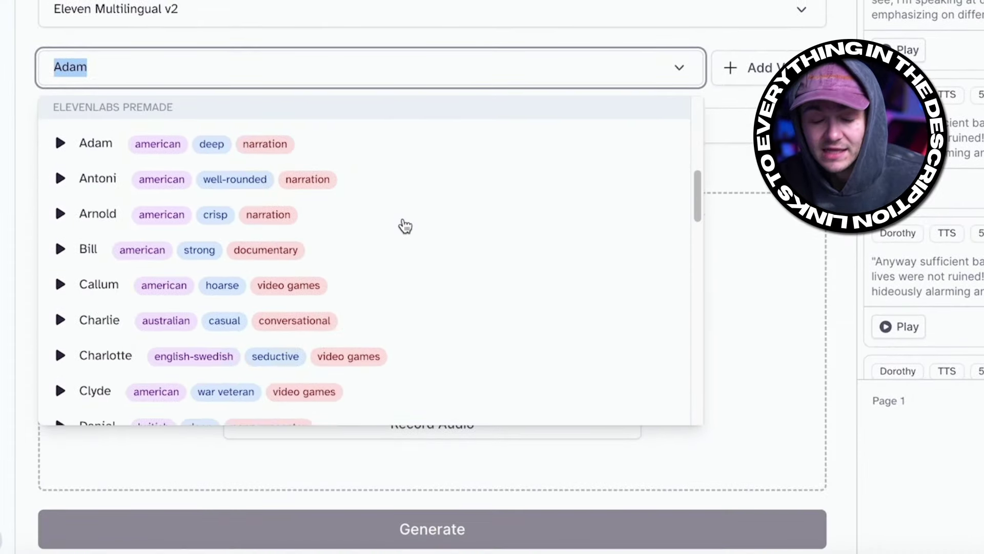
scroll(352, 202, down, 9)
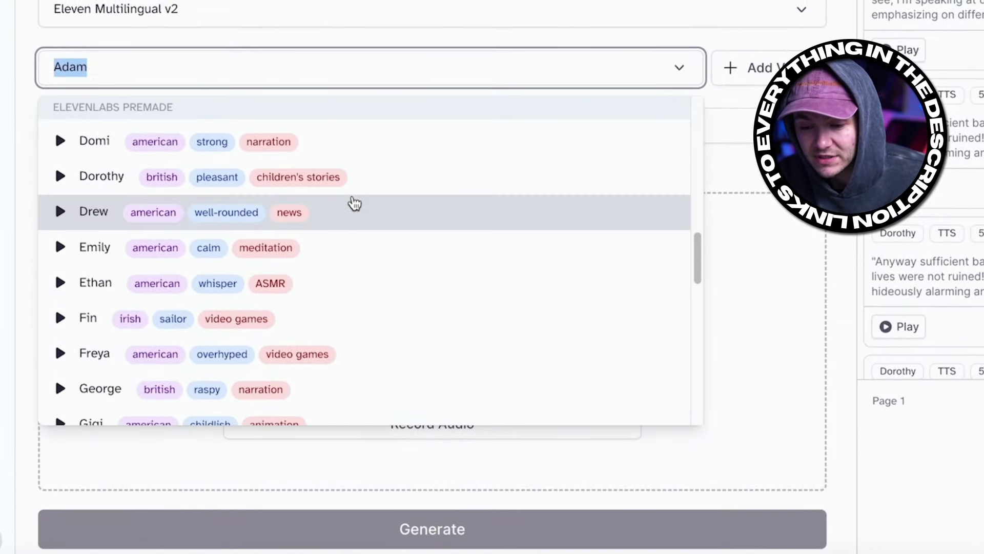
scroll(354, 203, up, 20)
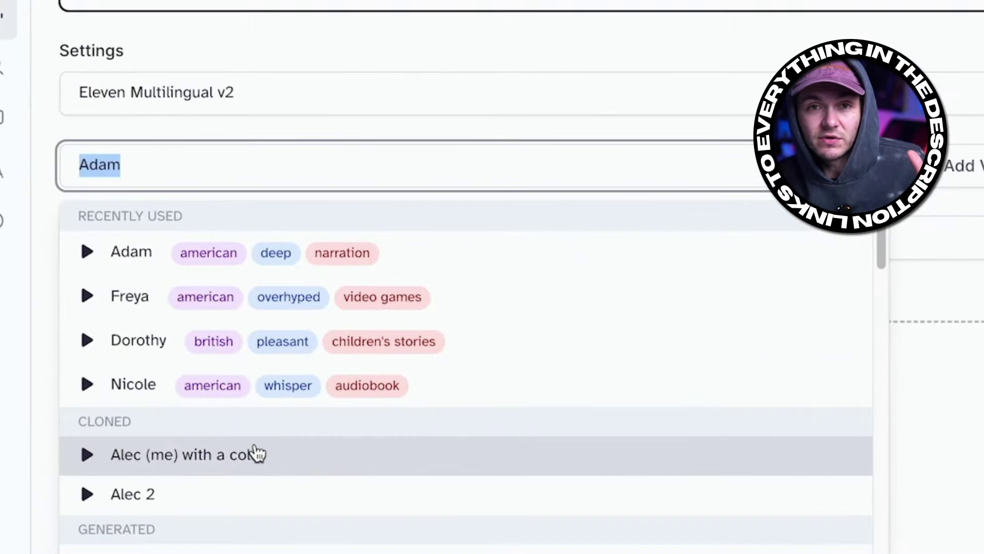
scroll(256, 453, down, 10)
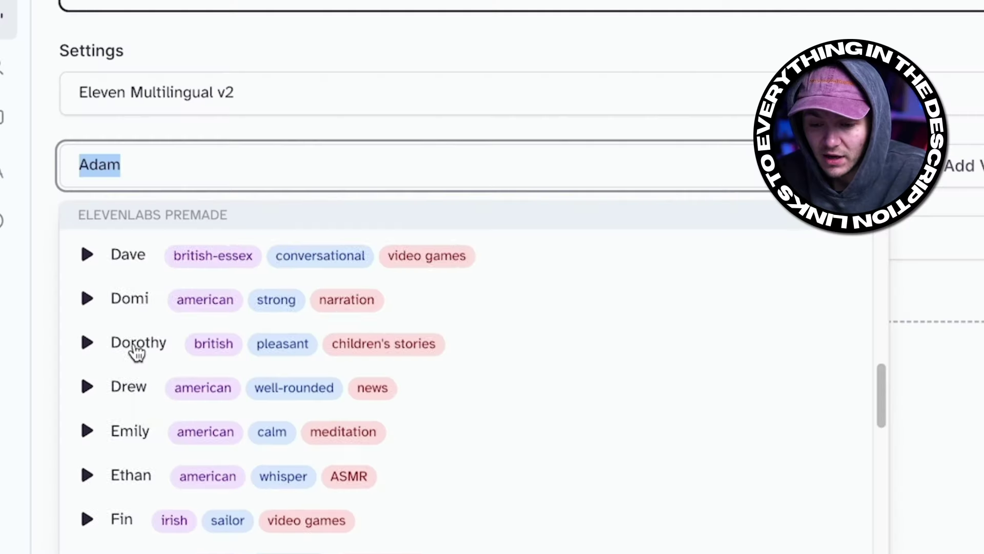
scroll(133, 352, down, 15)
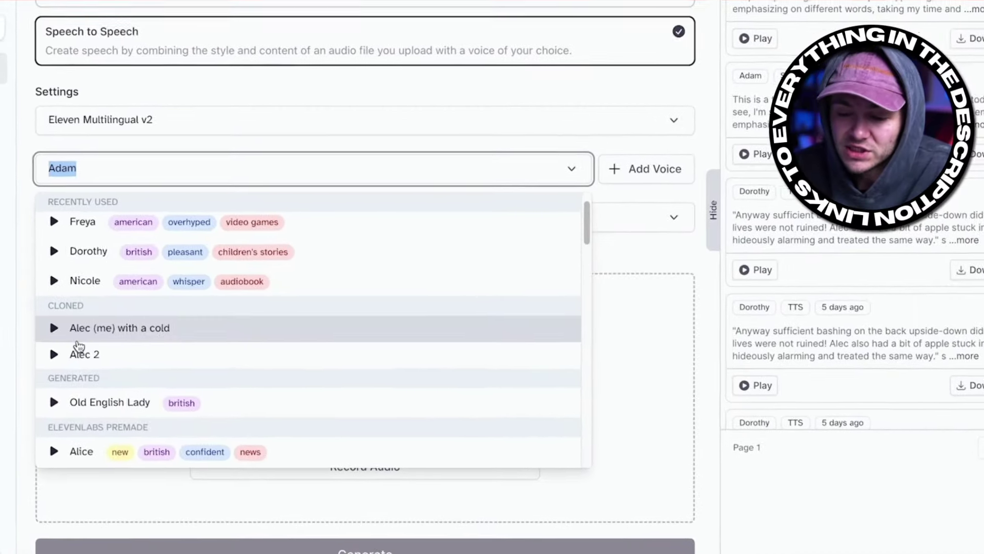
scroll(87, 351, down, 2)
scroll(95, 400, down, 2)
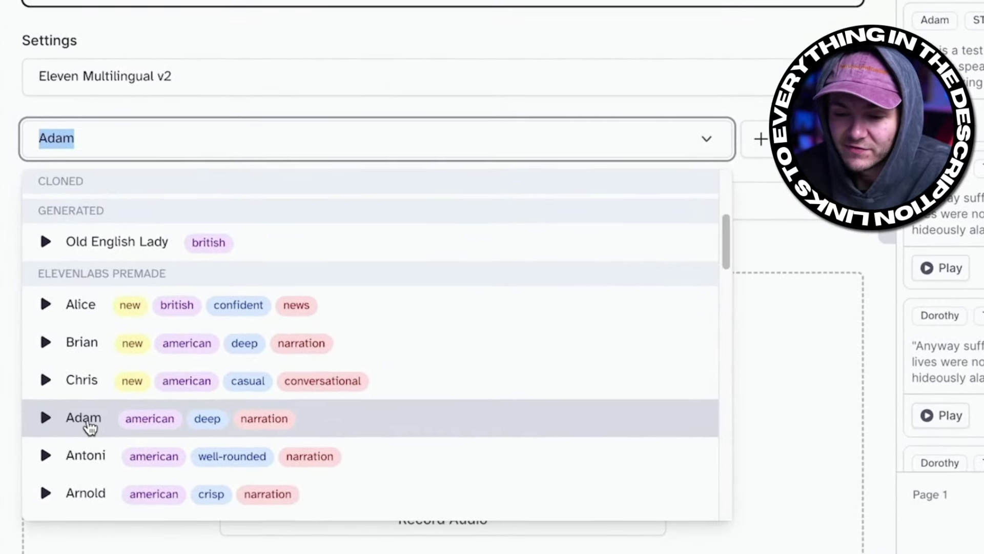
click(96, 403)
click(513, 205)
click(485, 203)
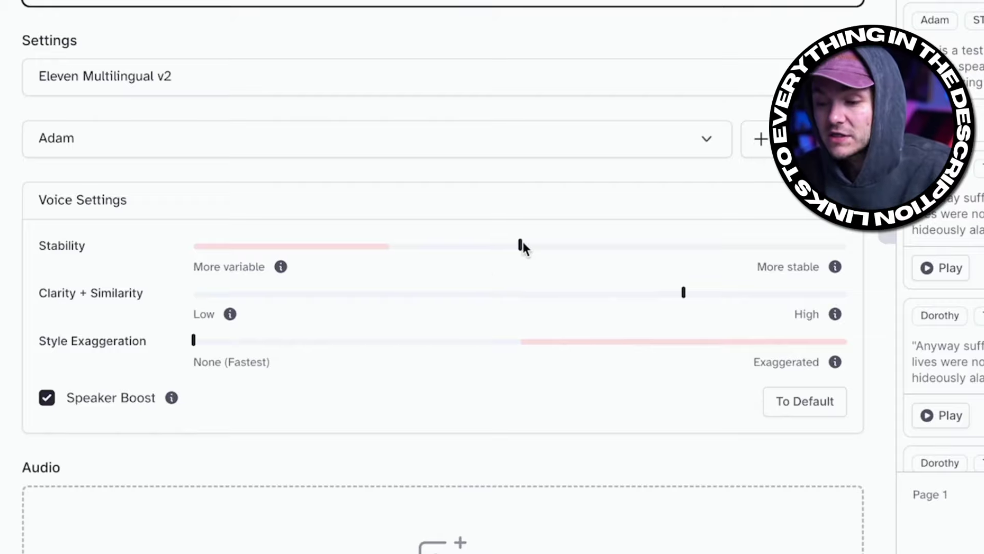
- Set Adam's Stability to about 28% and lower Clarity + Similarity to 53%
mouse_move(521, 248)
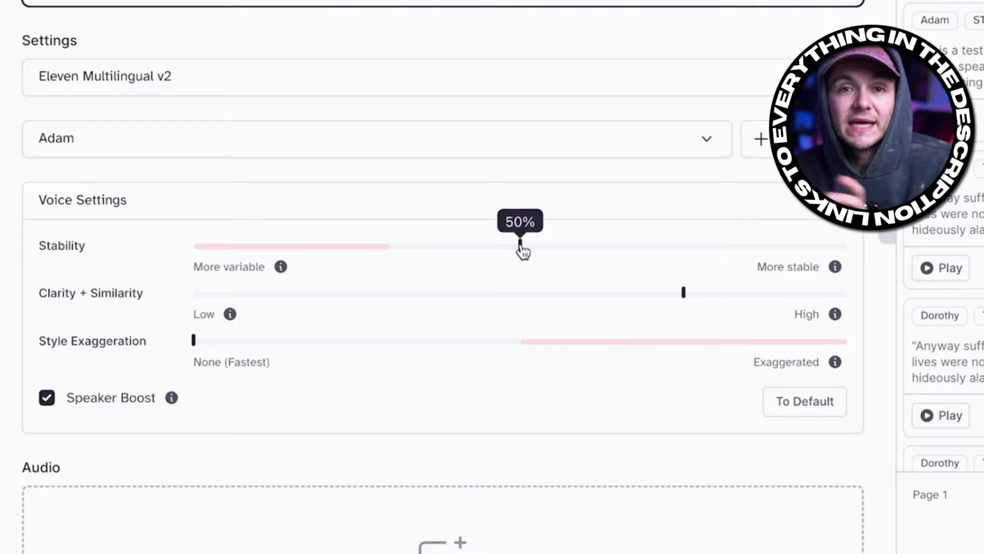
drag(522, 250, 241, 246)
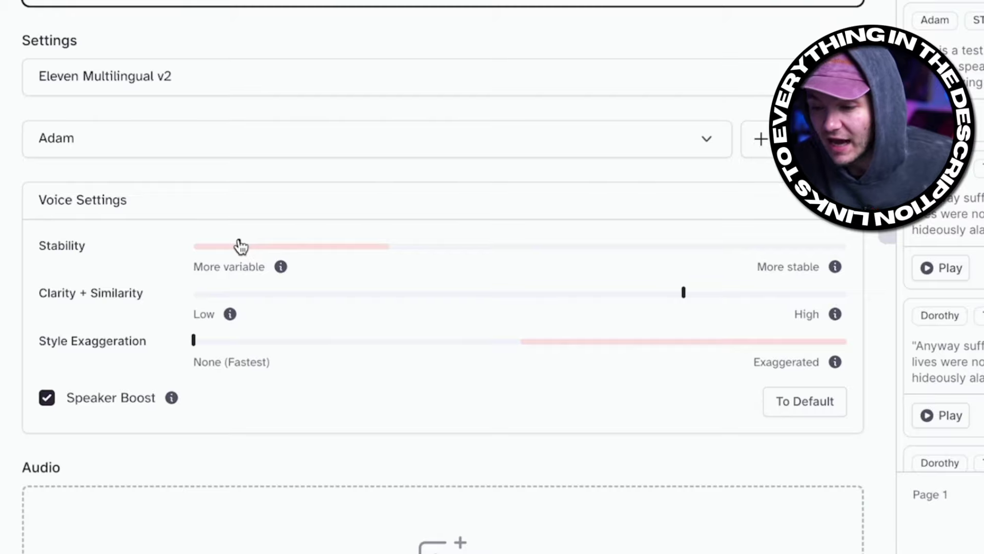
drag(241, 247, 815, 254)
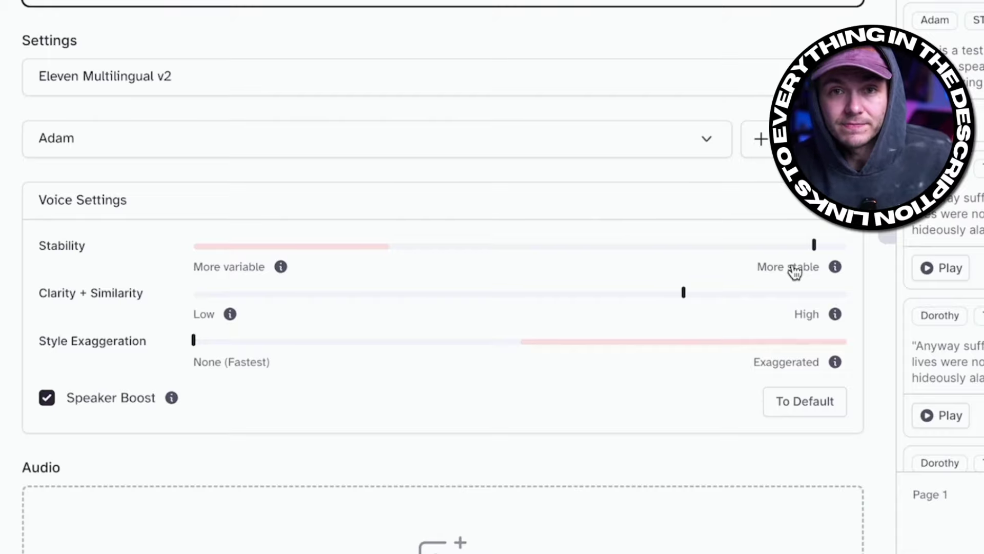
drag(814, 245, 399, 249)
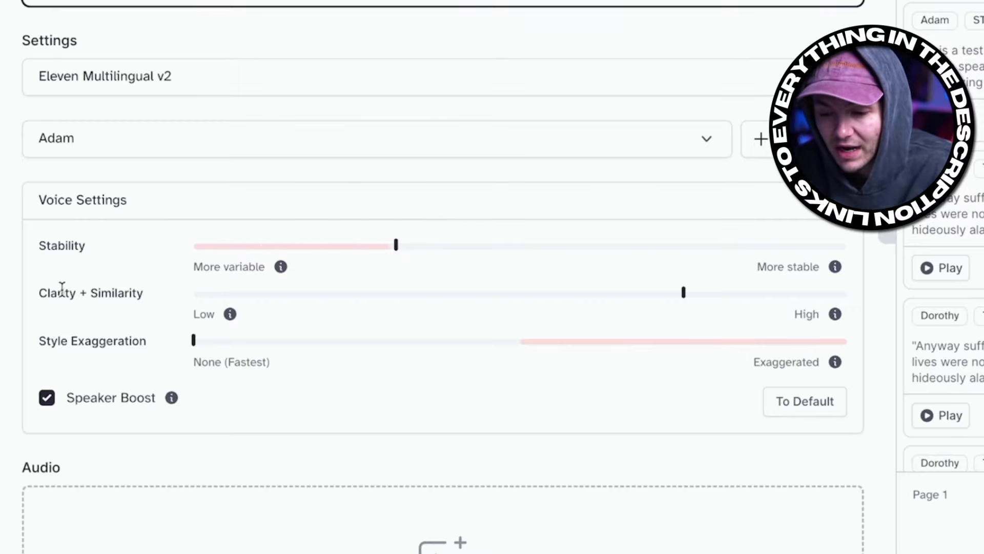
drag(109, 288, 139, 292)
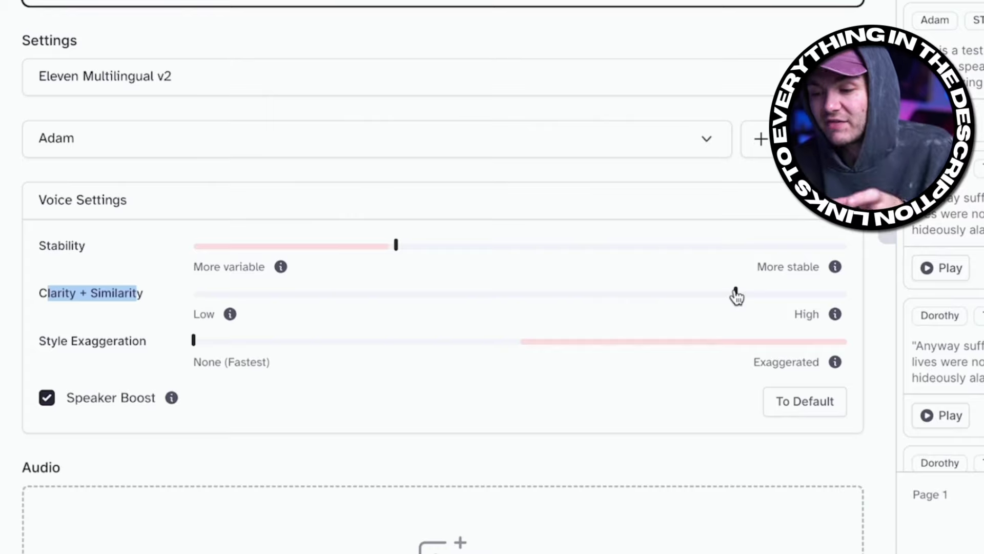
drag(735, 294, 394, 308)
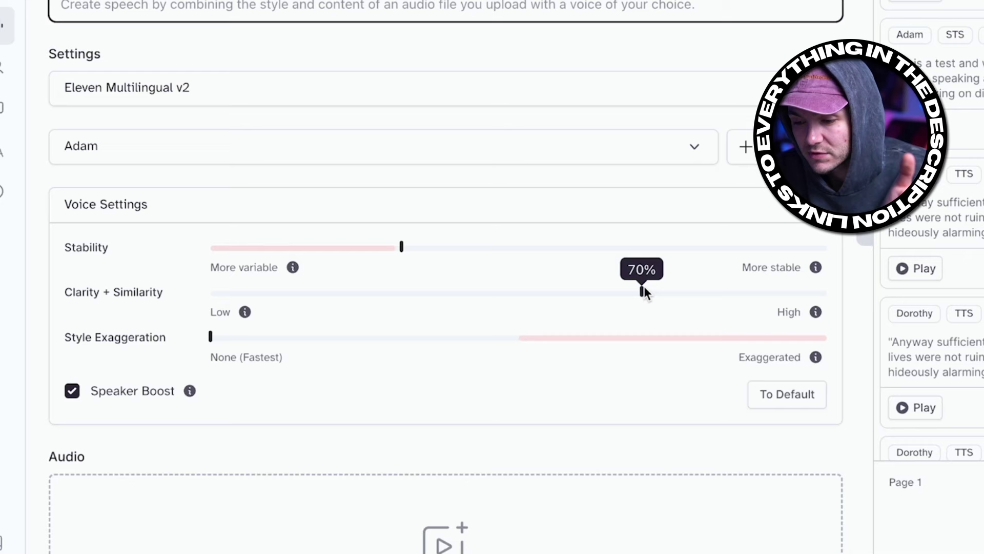
- Raise Clarity + Similarity to about 74%, leaving Stability near 30%
drag(643, 291, 666, 292)
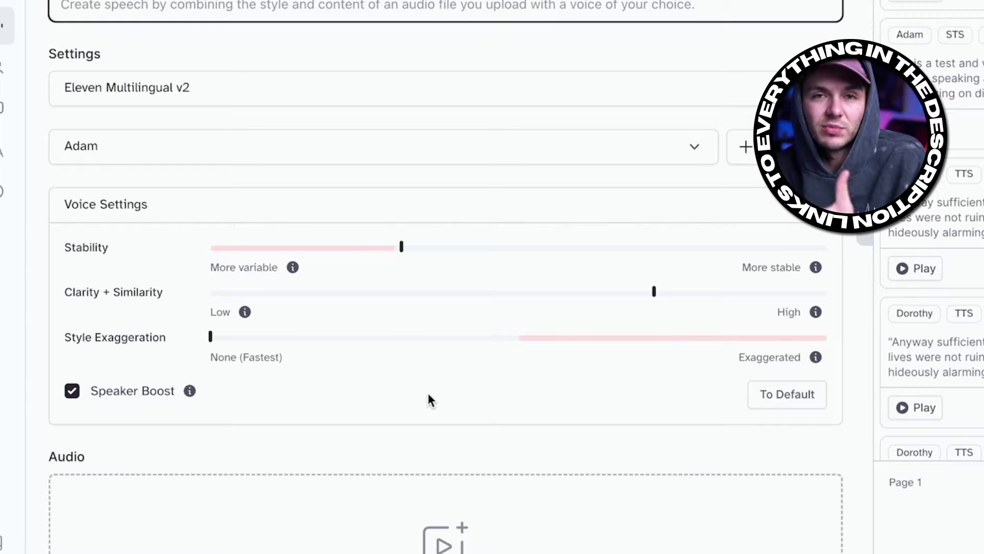
scroll(429, 400, down, 5)
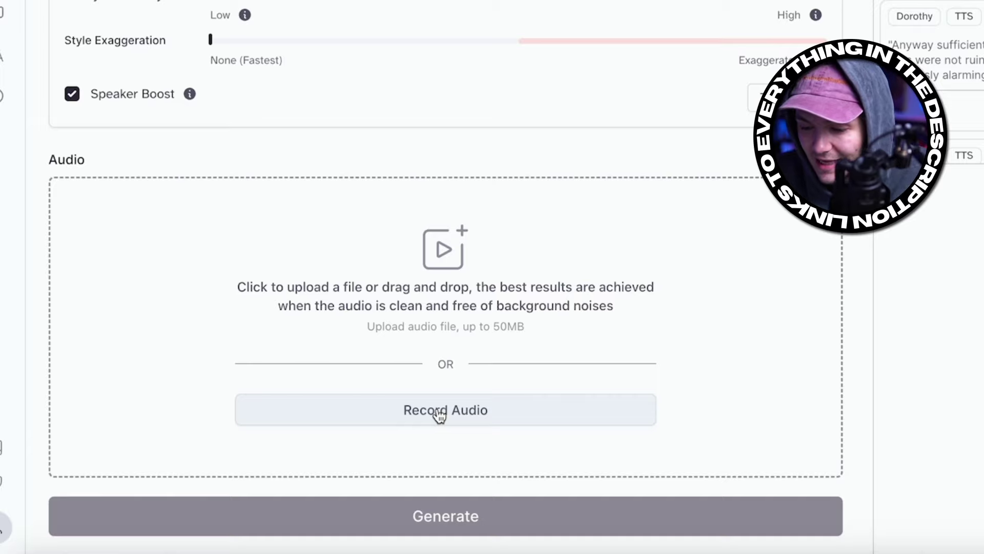
- Record a 13-second microphone clip as source audio and confirm Adam is the voice
click(440, 415)
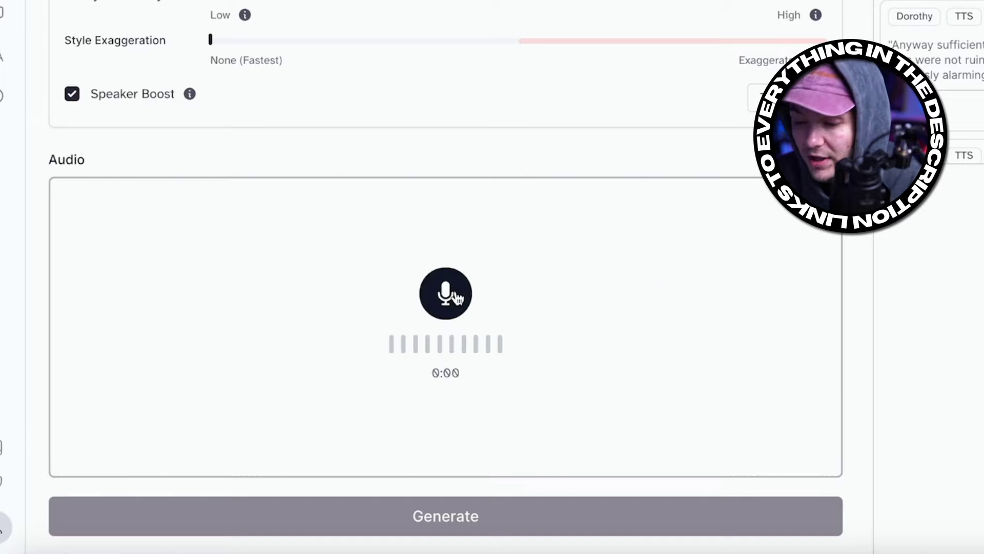
click(455, 296)
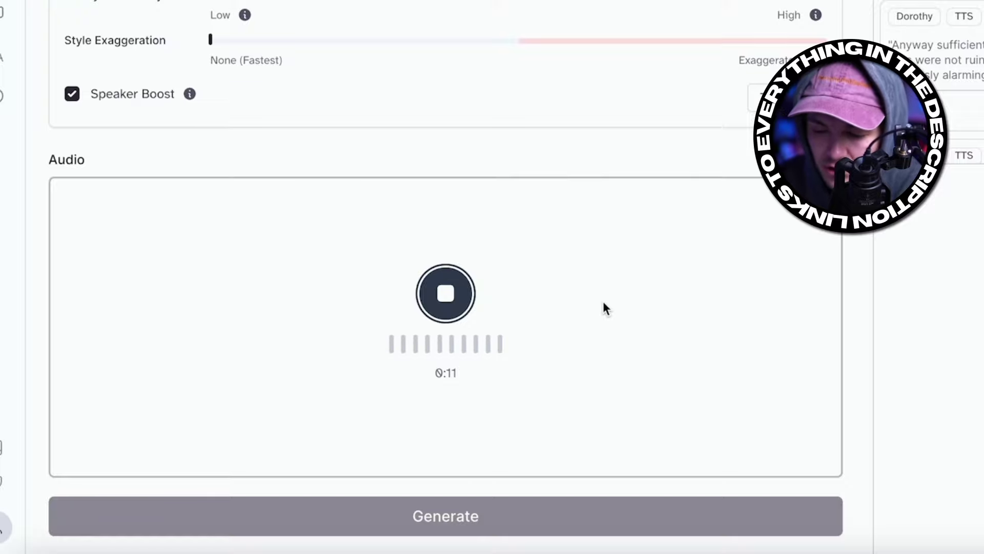
click(445, 293)
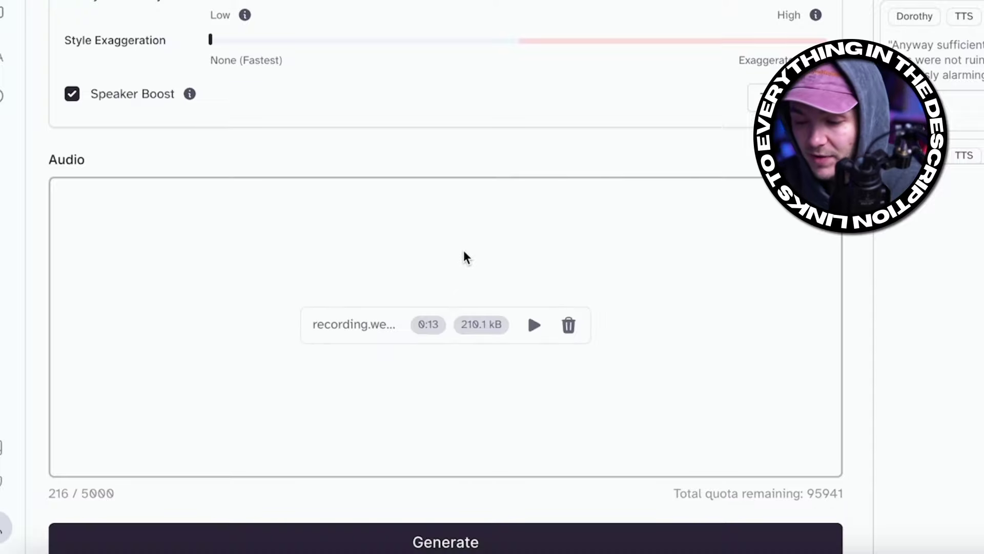
scroll(536, 174, up, 6)
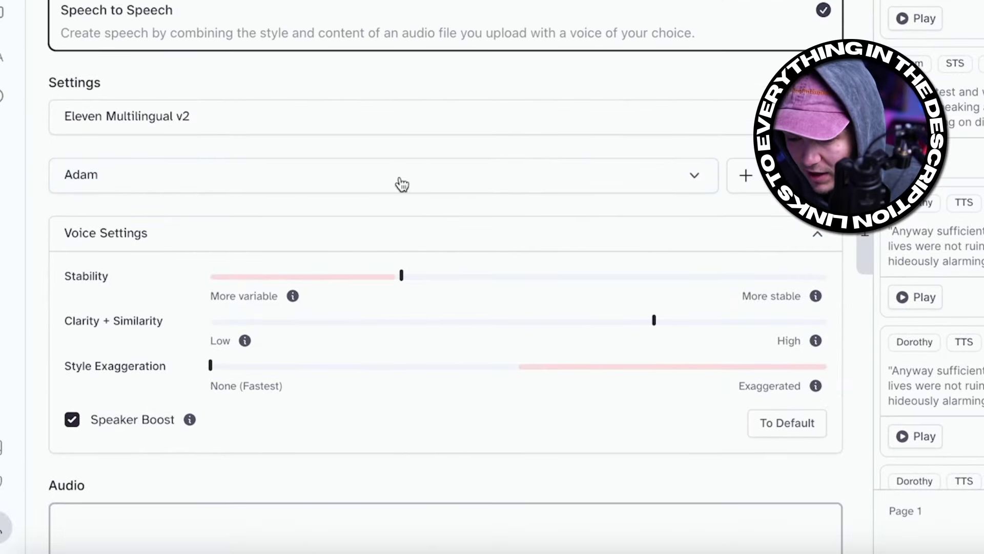
scroll(433, 362, down, 7)
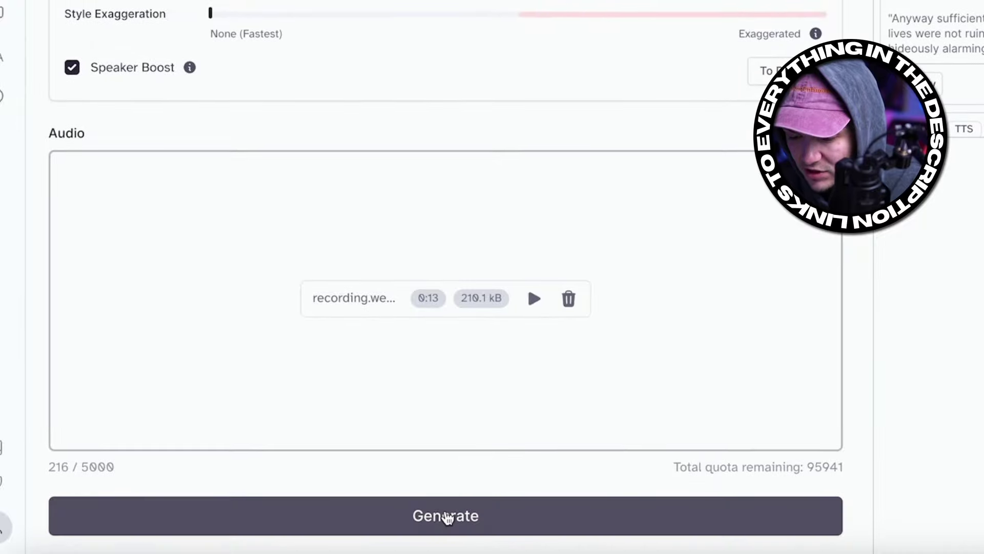
- Generate the Adam-voice conversion of the 13-second recording
click(447, 517)
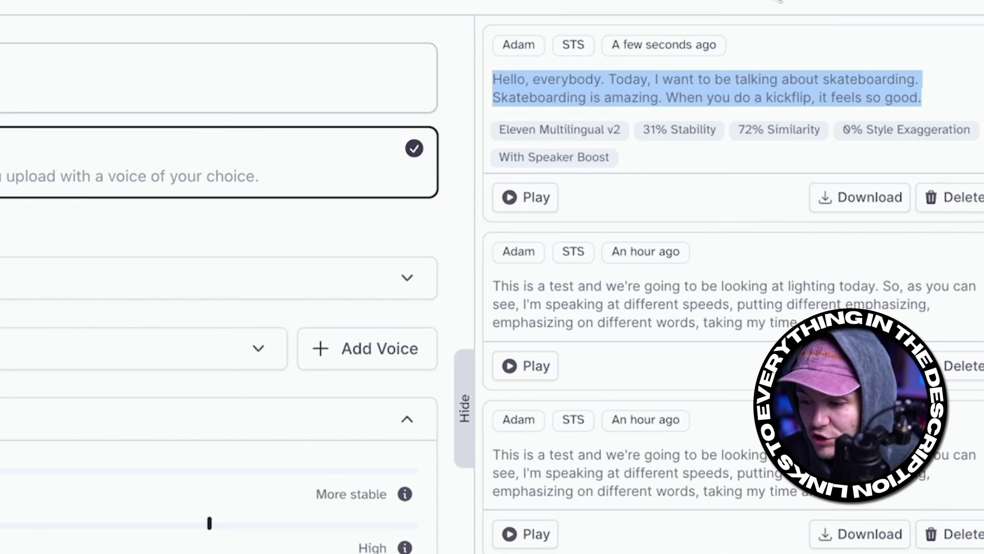
- Enter the skateboarding transcript as a Text to Speech script for Adam
click(542, 72)
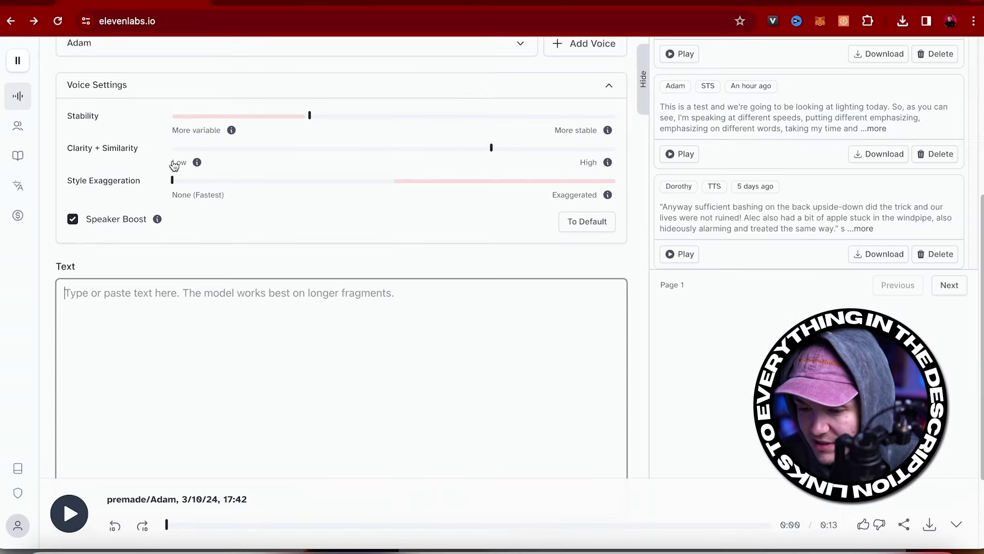
scroll(315, 235, down, 1)
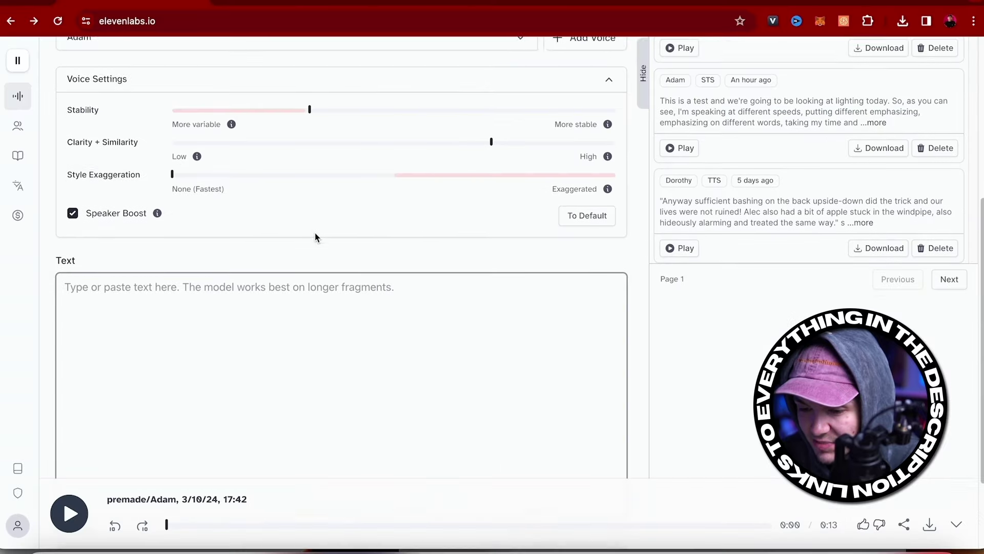
click(237, 254)
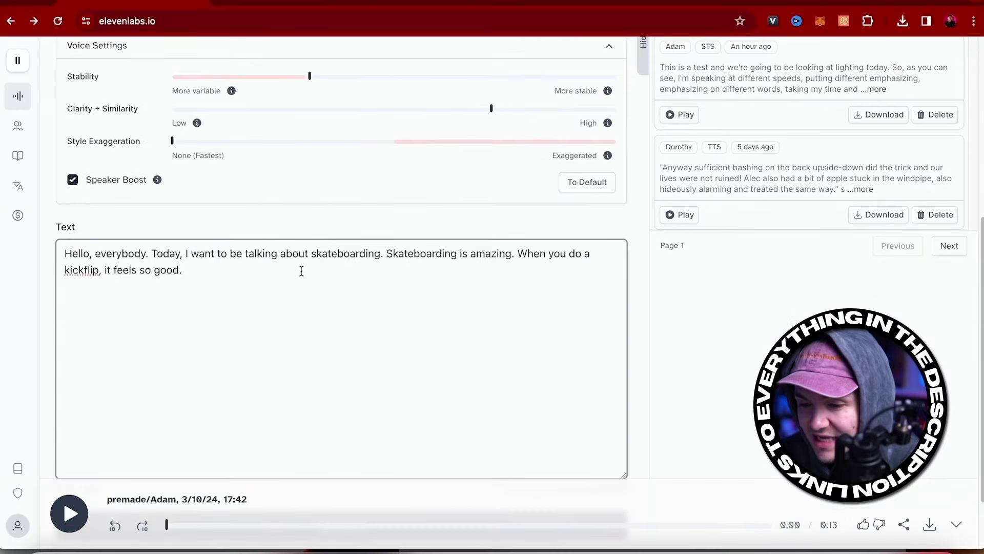
scroll(301, 270, up, 2)
scroll(301, 270, down, 4)
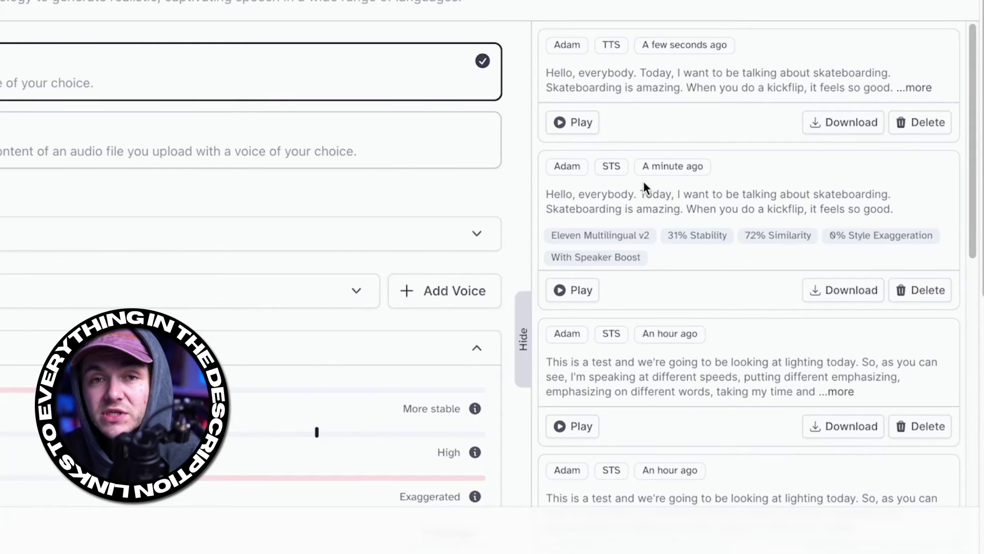
- Play back the Adam speech-to-speech result from history
click(579, 292)
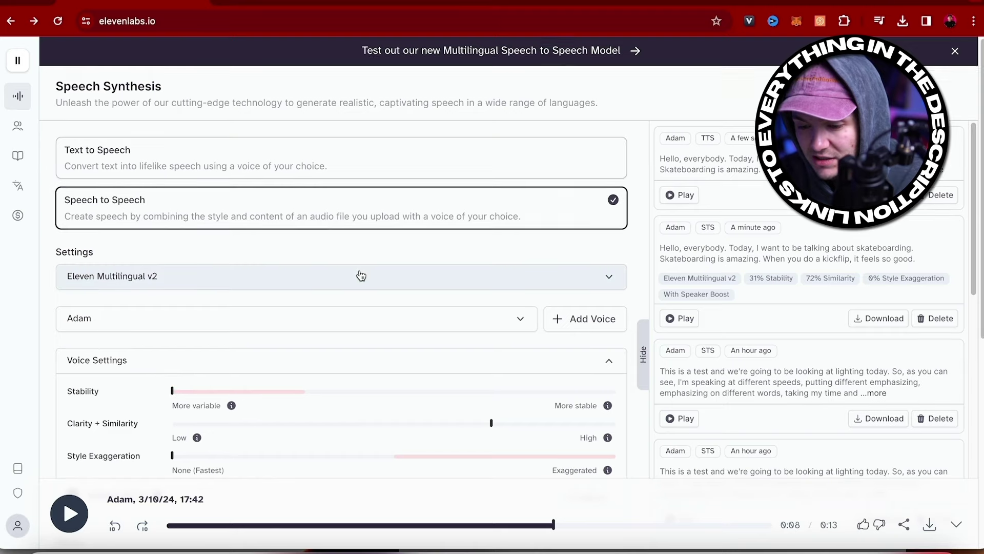
scroll(359, 280, down, 5)
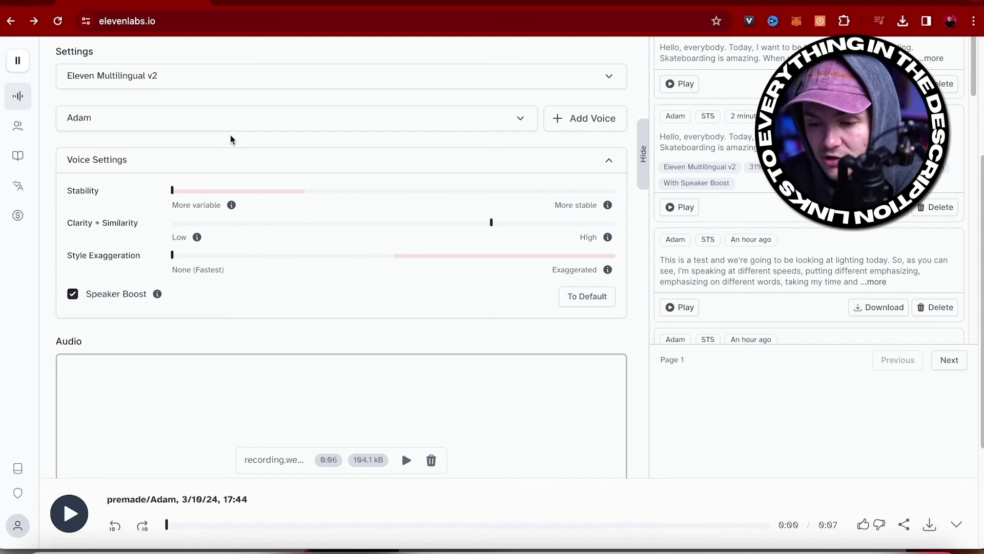
- Switch the voice to Dorothy, replace the recording with a new 6-second clip, and generate
click(231, 123)
click(99, 220)
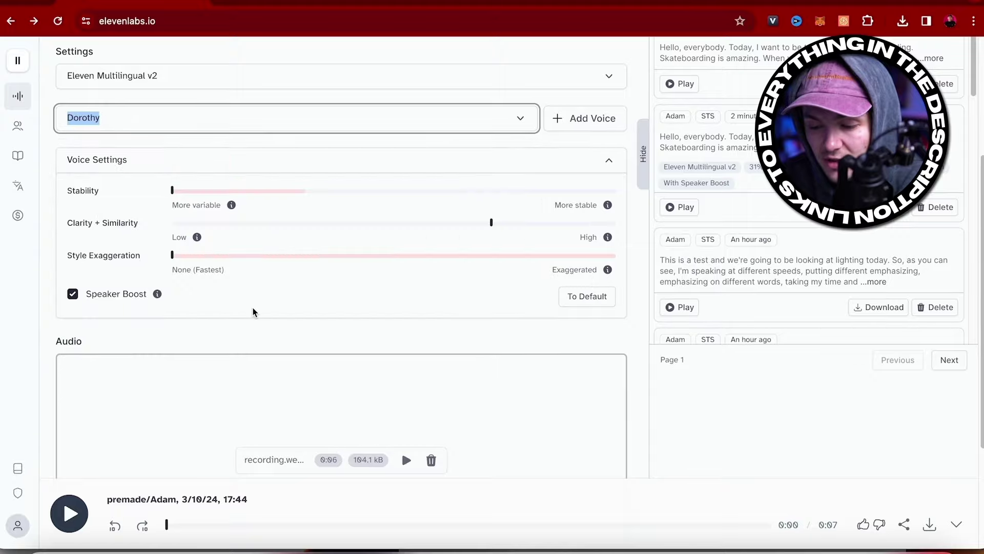
scroll(319, 395, down, 4)
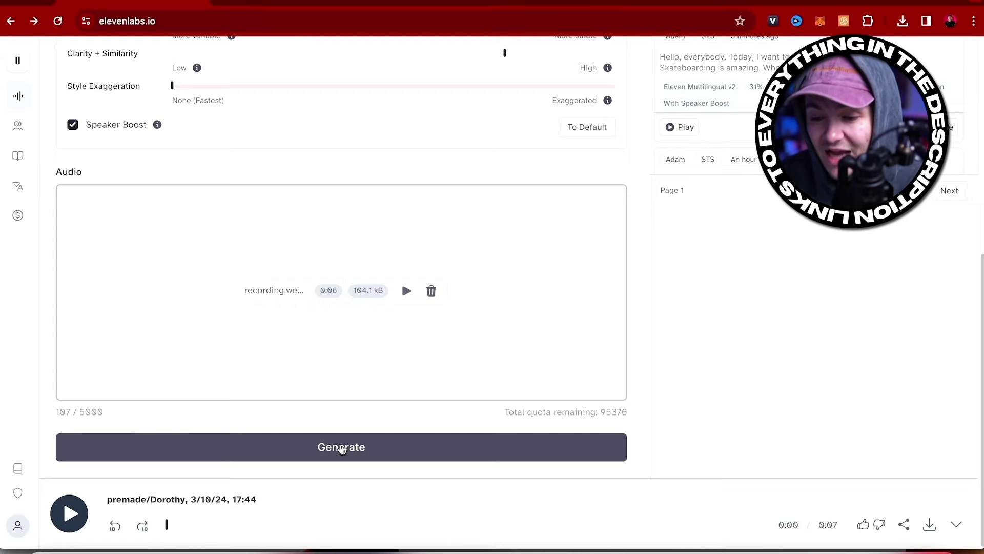
scroll(373, 452, up, 1)
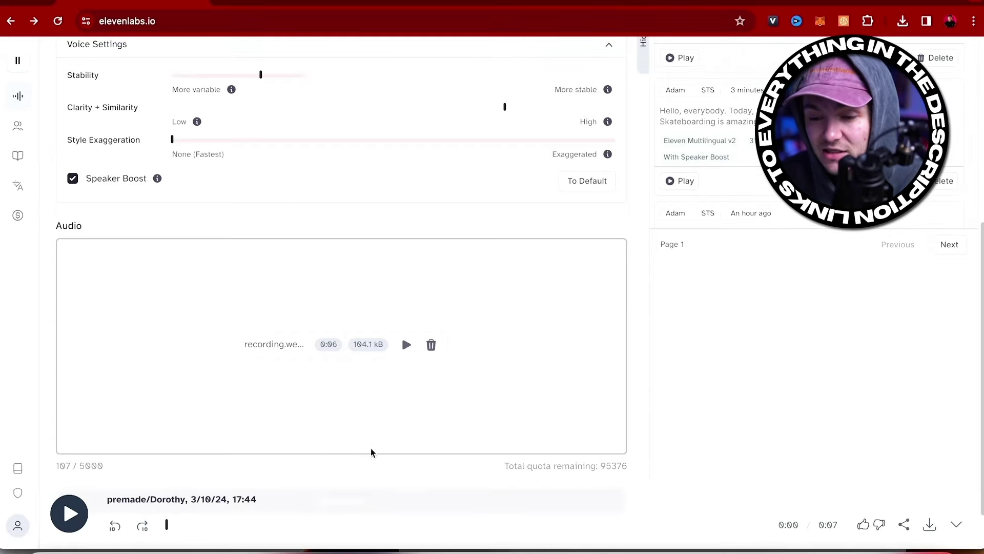
scroll(202, 290, up, 1)
scroll(203, 290, down, 2)
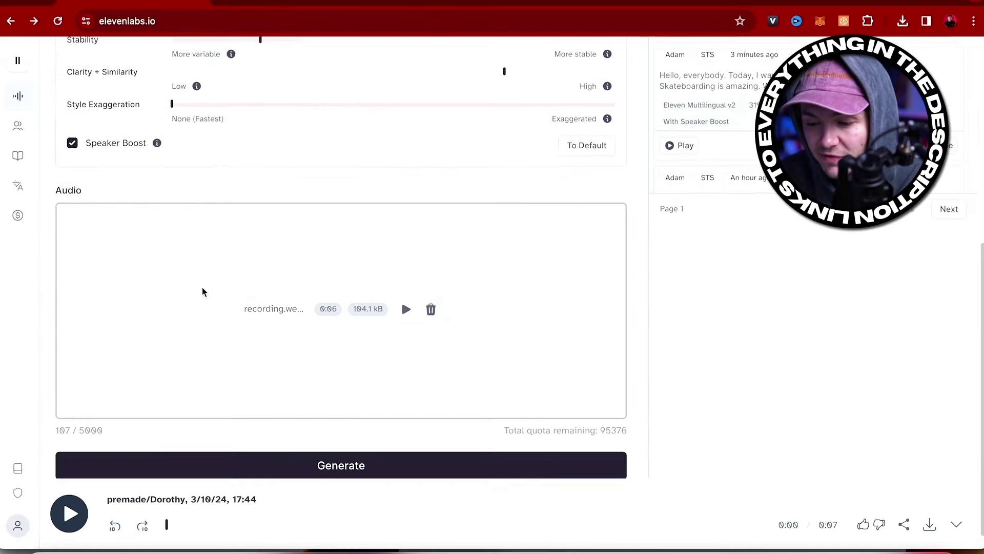
scroll(202, 290, up, 2)
scroll(202, 291, down, 2)
click(431, 291)
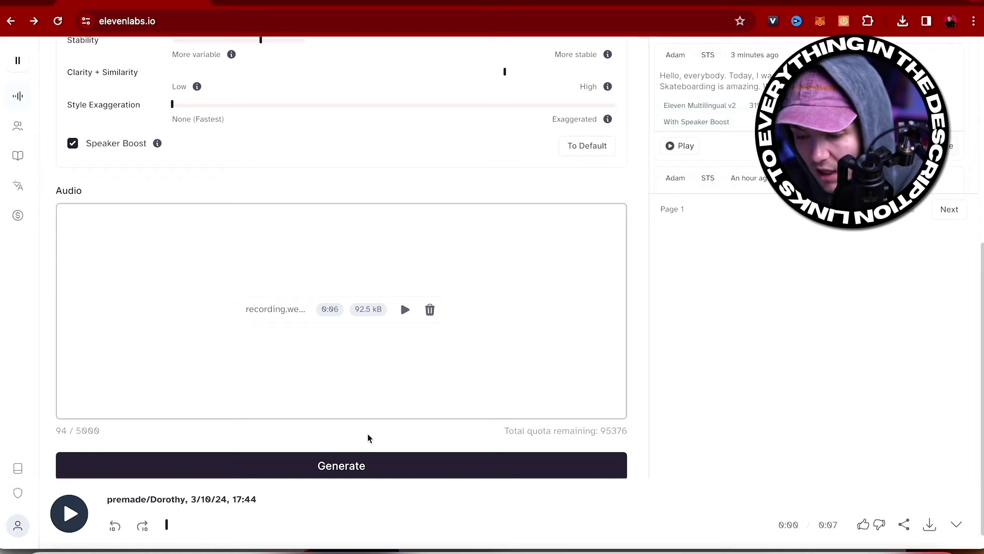
click(360, 464)
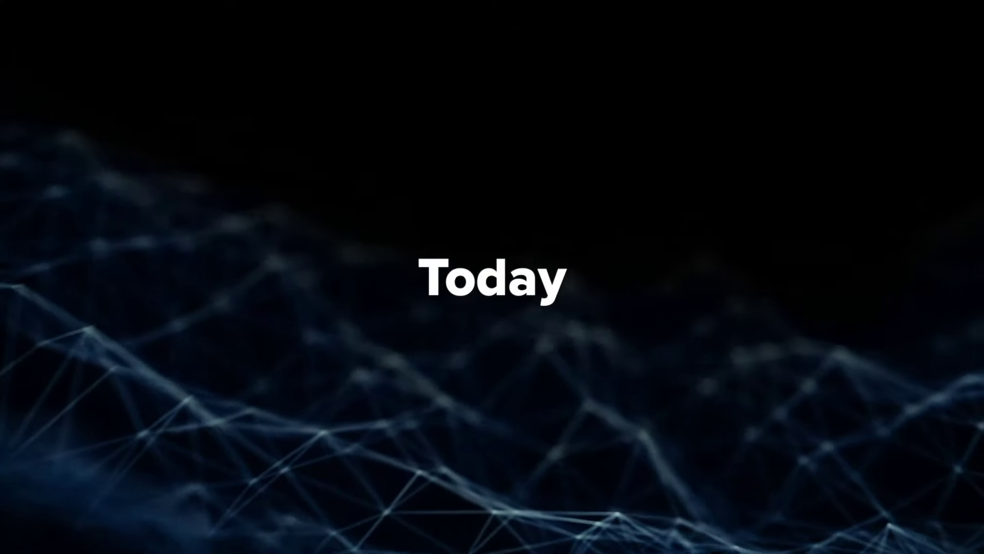